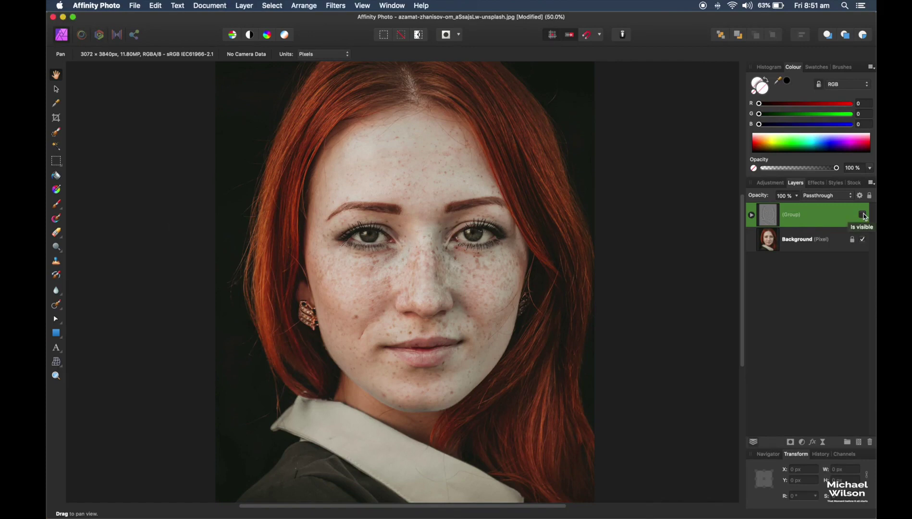
Toggle the existing retouch group's visibility to compare, briefly viewing the Stock tab before returning to Layers.
left_click(864, 215)
left_click(863, 215)
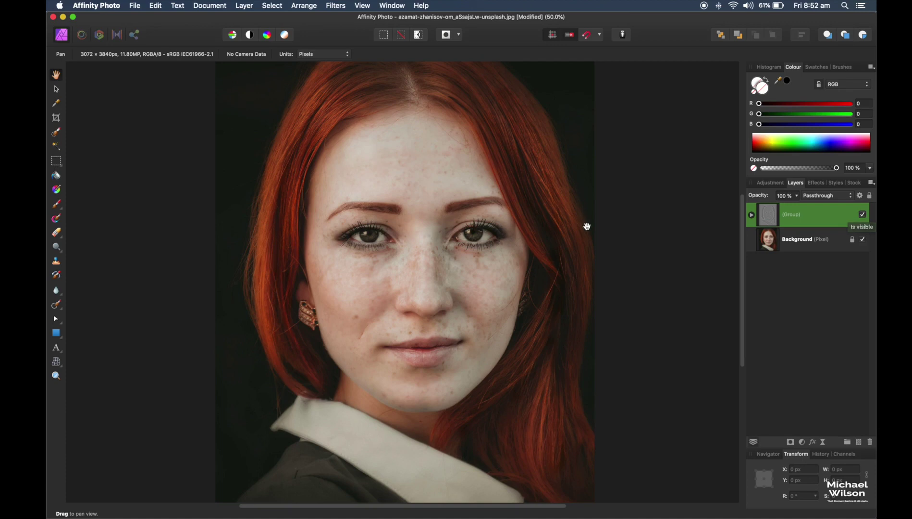
left_click(855, 184)
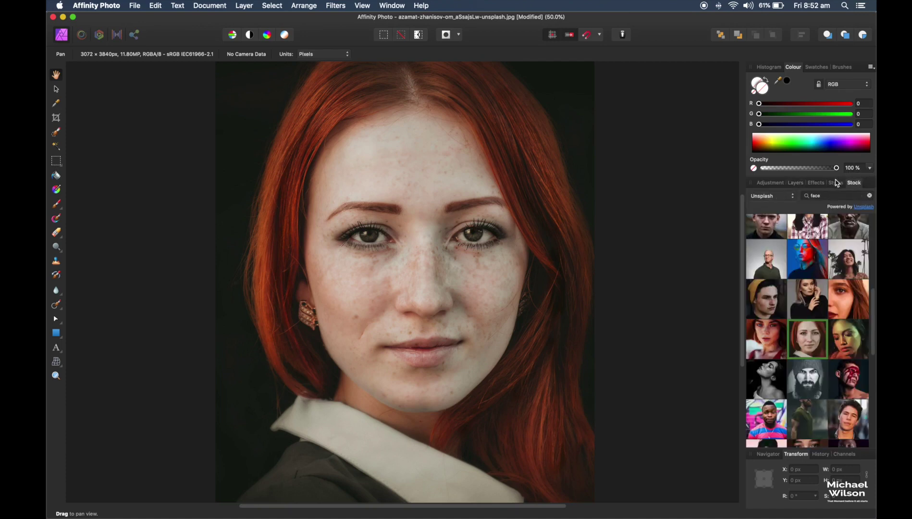
left_click(796, 183)
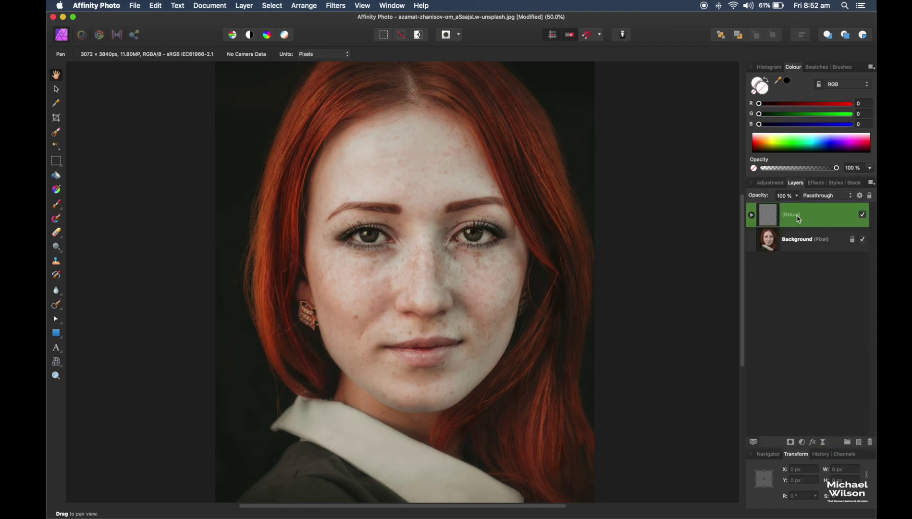
Delete the retouch group, duplicate Background, invert the copy and set its blend mode to Vivid Light.
key("Delete")
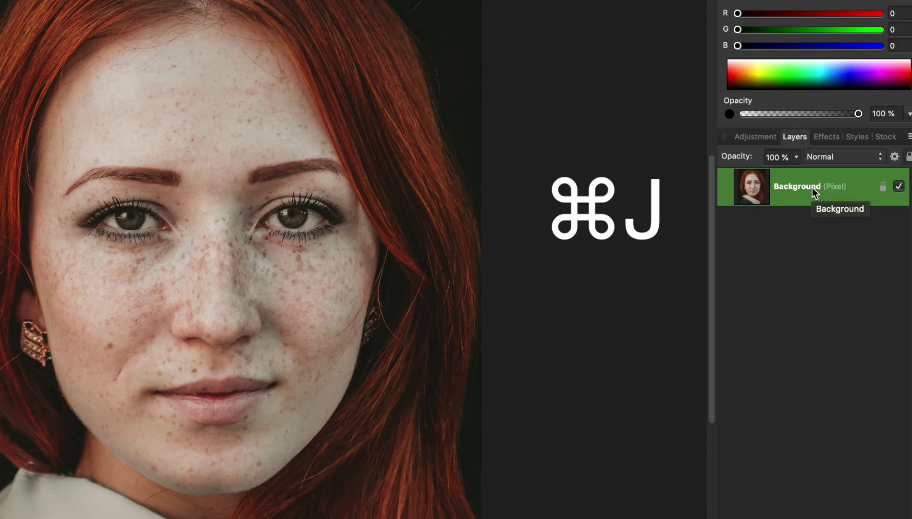
key("super+j")
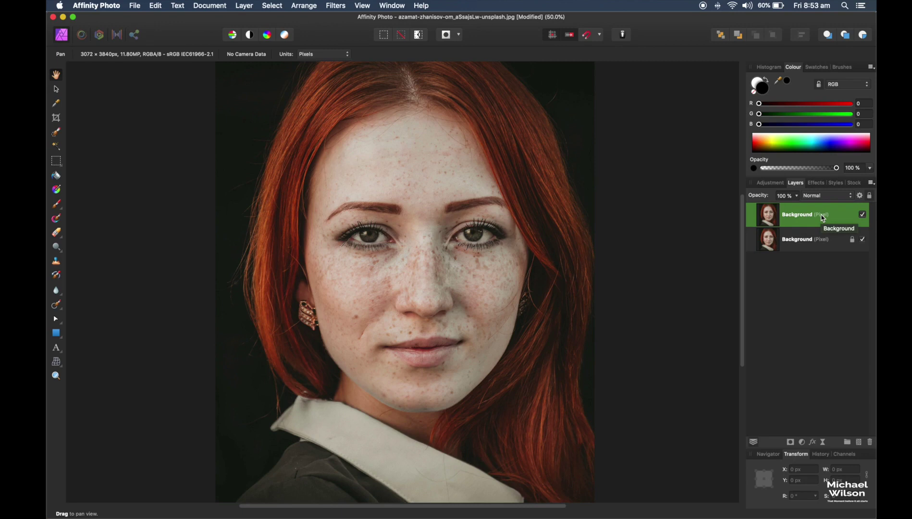
key("super+i")
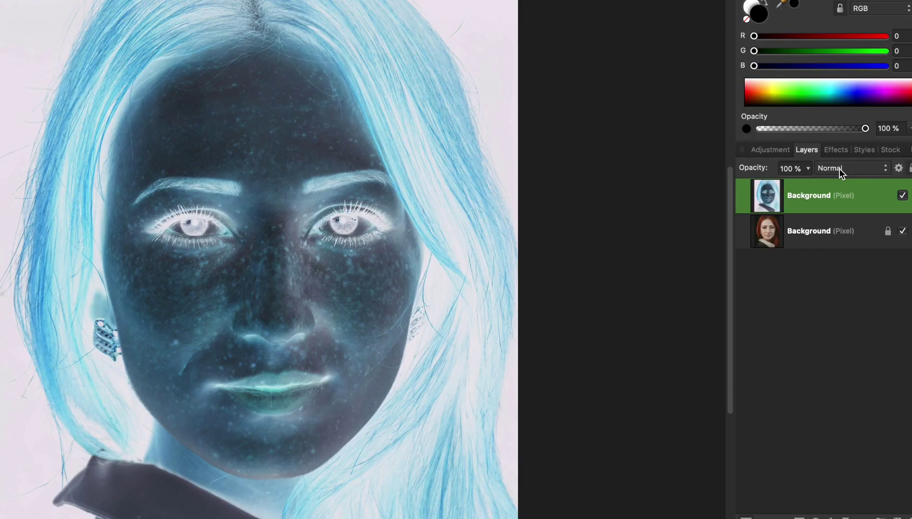
left_click(838, 168)
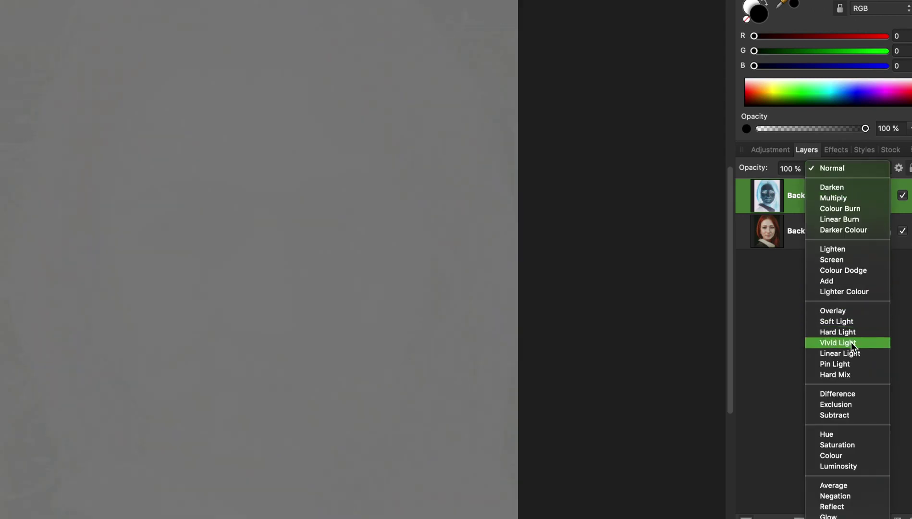
left_click(851, 342)
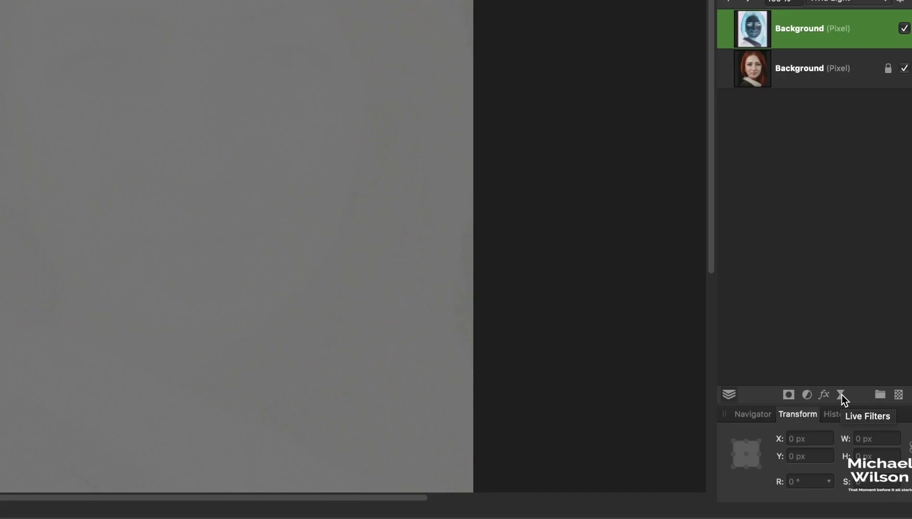
Add a live High Pass filter to the inverted copy with its radius set to 20 px.
left_click(842, 396)
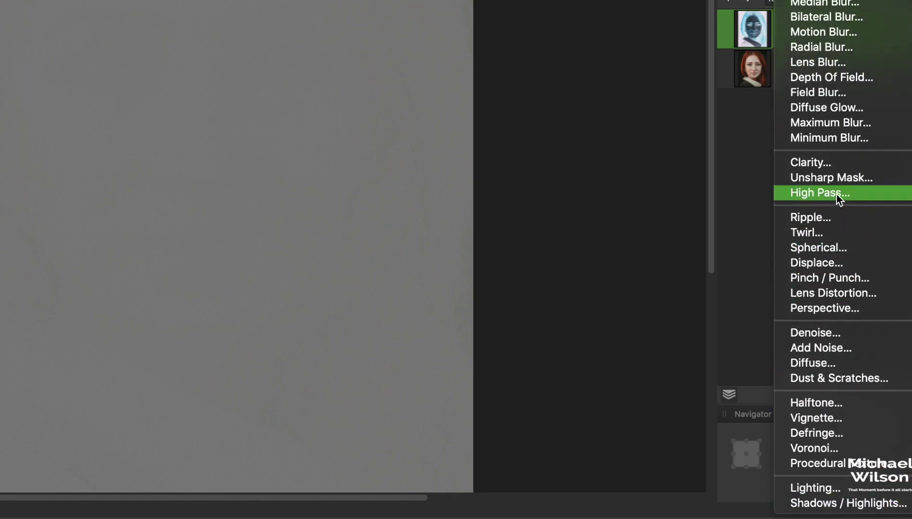
left_click(837, 194)
left_click_drag(702, 417, 698, 389)
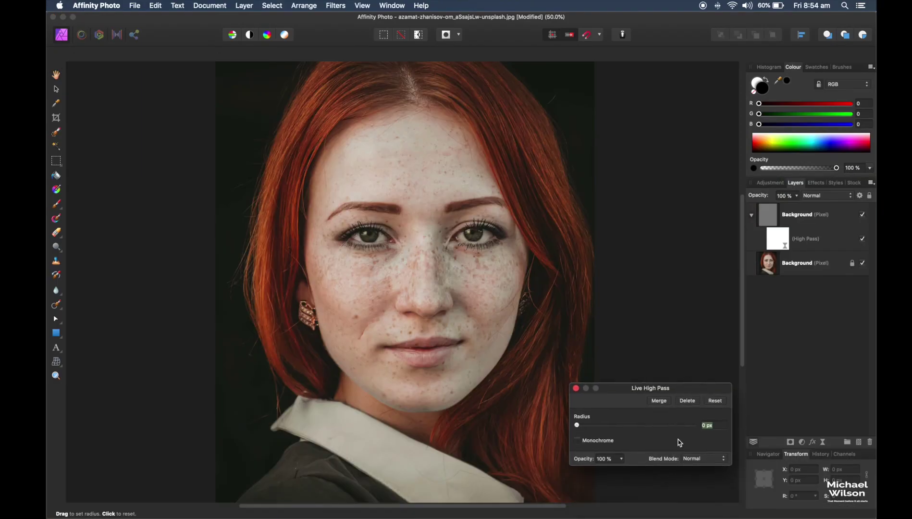
left_click(707, 425)
type("20")
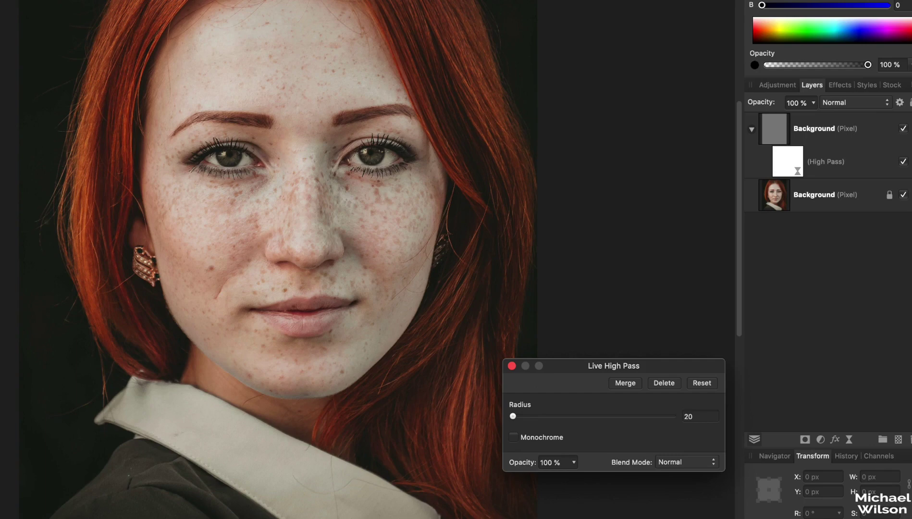
key("Return")
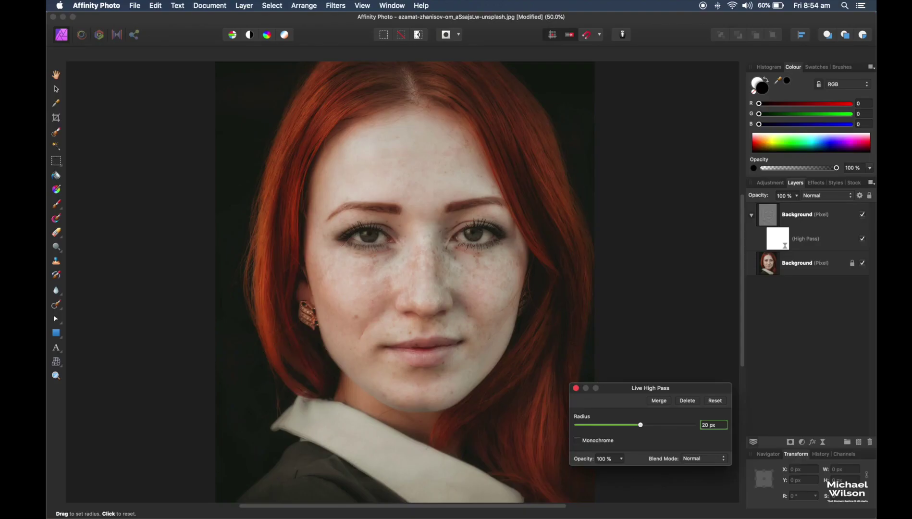
key("Escape")
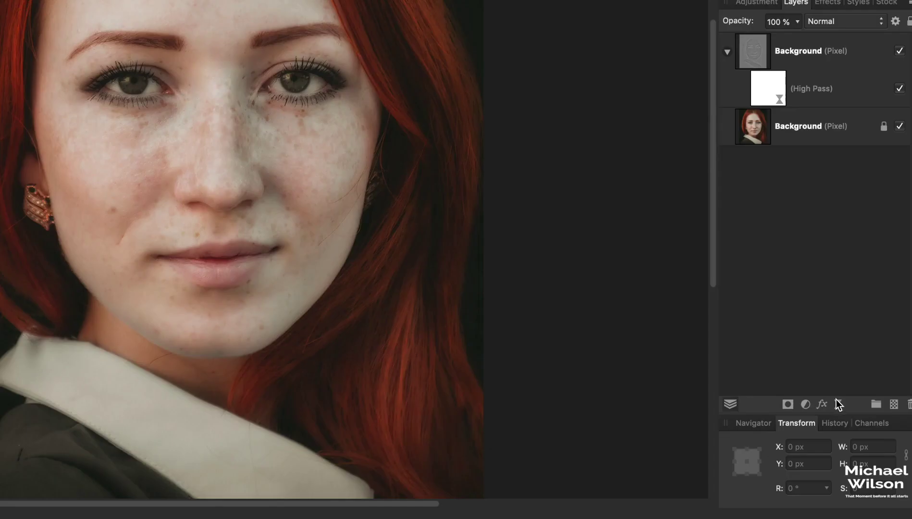
Add a live Gaussian Blur filter on top with a 3 px radius and attach a mask to it.
left_click(813, 441)
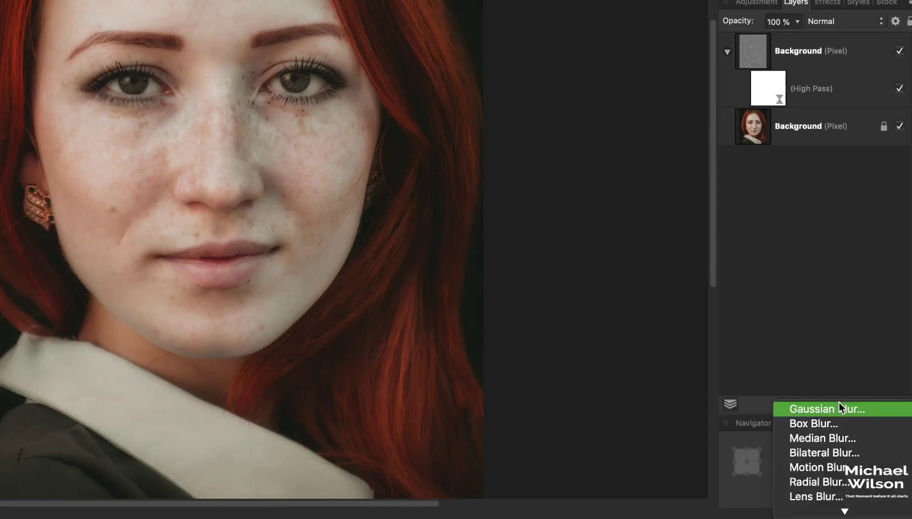
left_click(827, 408)
double_click(660, 448)
type("3")
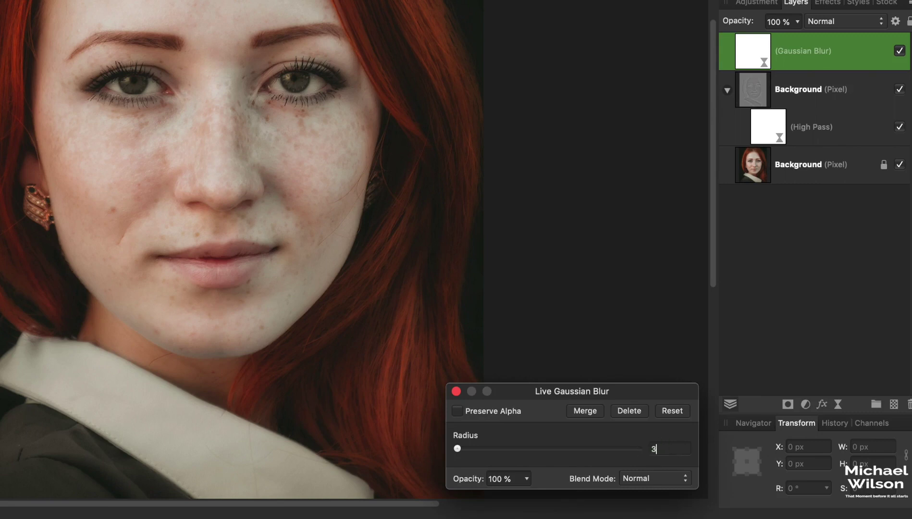
key("Return")
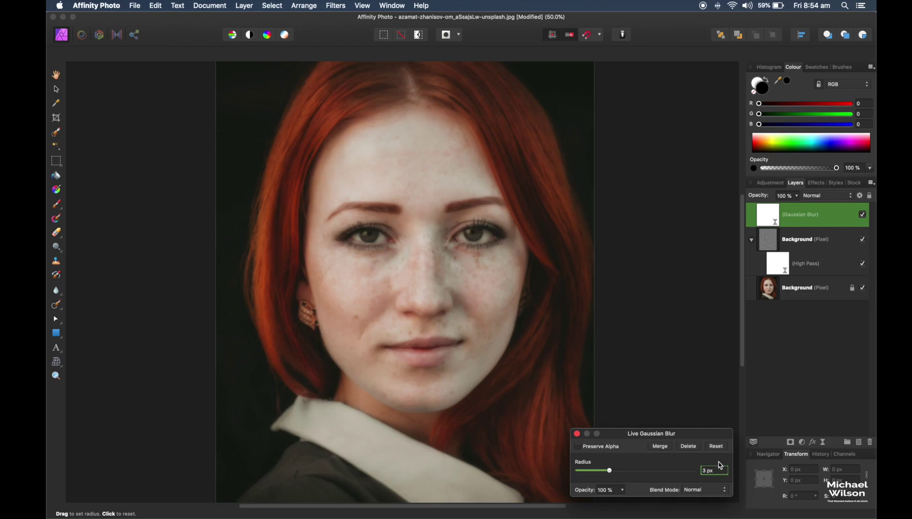
key("h")
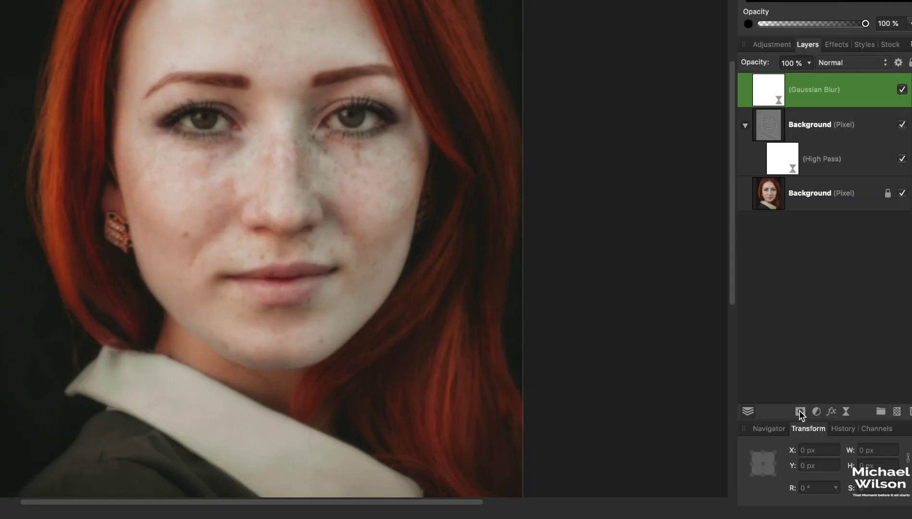
left_click(801, 412)
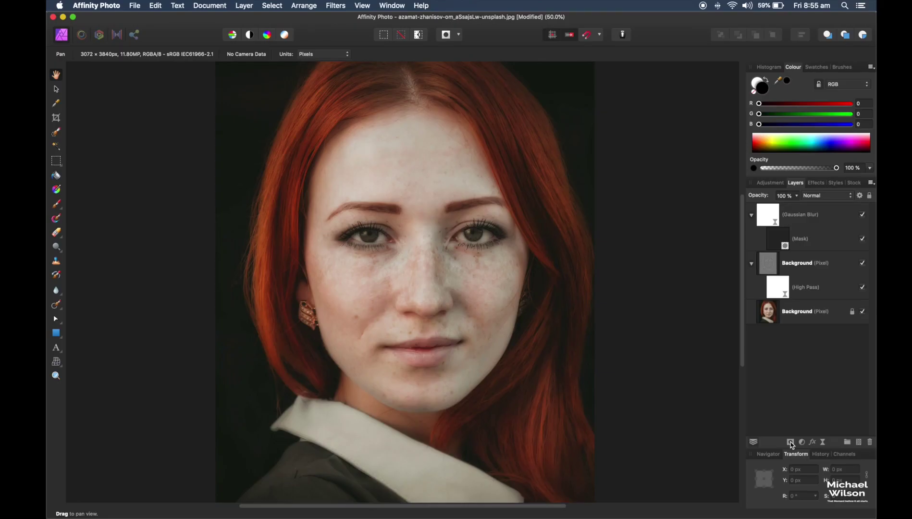
Select the Gaussian Blur mask, make white the foreground colour and switch to the Paint Brush.
left_click(813, 239)
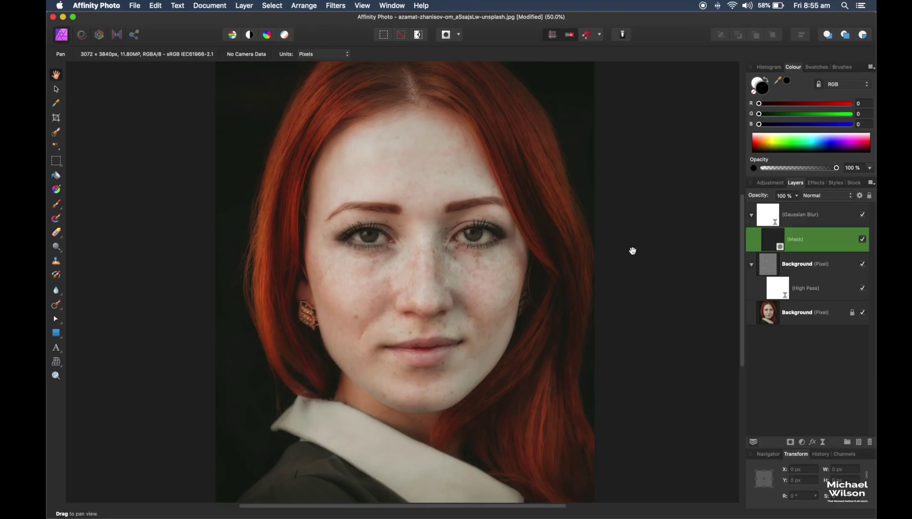
left_click(767, 80)
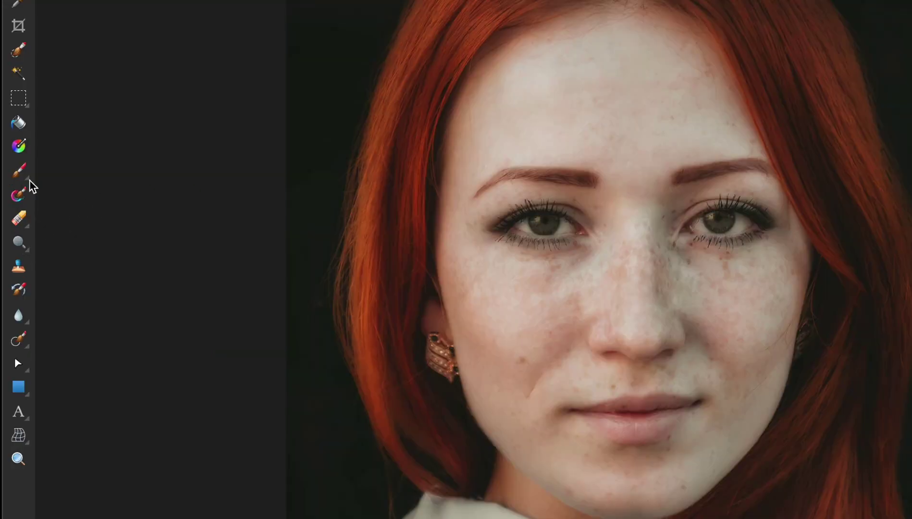
left_click(27, 177)
left_click(85, 173)
key("b")
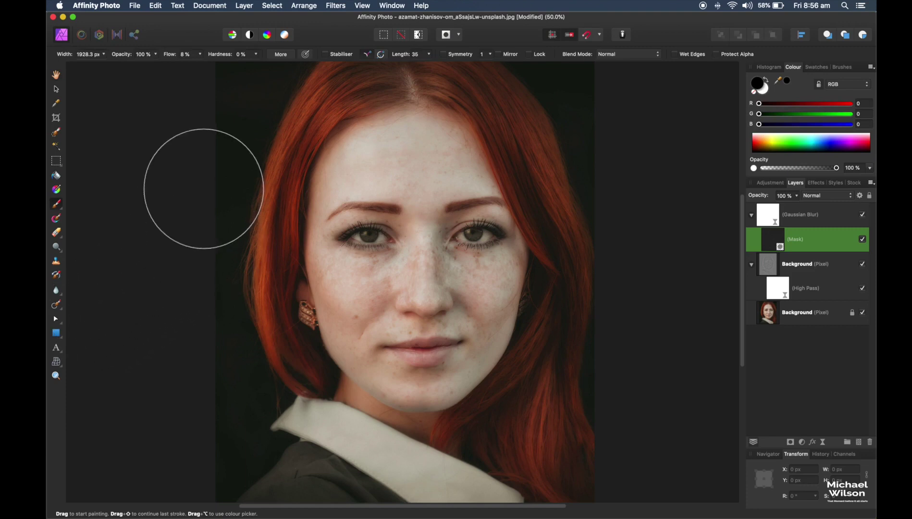
Reduce the brush to about 420 px and raise its flow to 30%.
key("bracketleft")
key("bracketleft")
key("bracketleft")
key("bracketleft")
key("bracketleft")
key("bracketleft")
key("bracketleft")
key("bracketright")
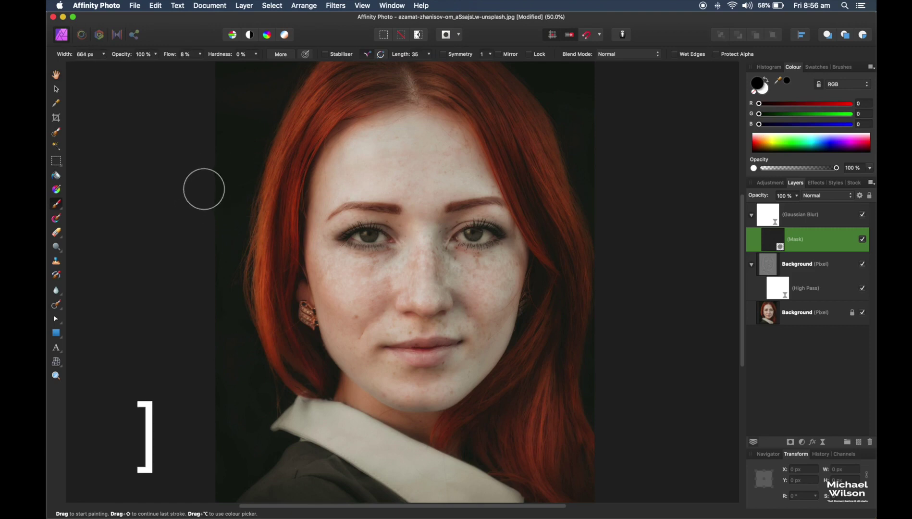
key("bracketright")
key("bracketright")
key("bracketright")
key("bracketright")
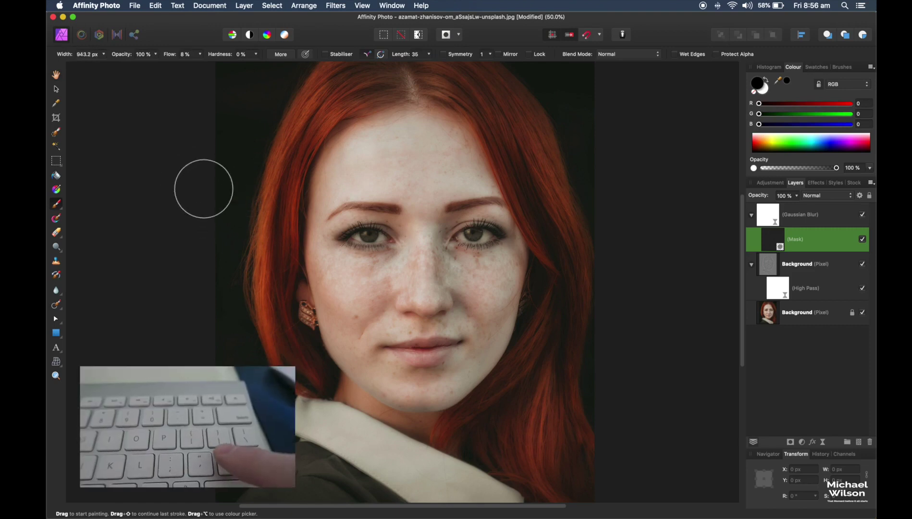
key("bracketright")
key("bracketleft")
key("bracketleft")
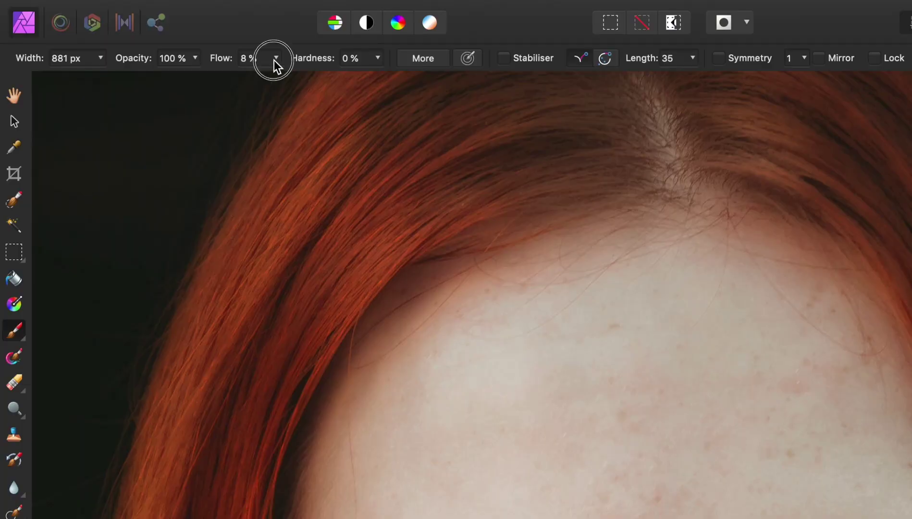
left_click(275, 58)
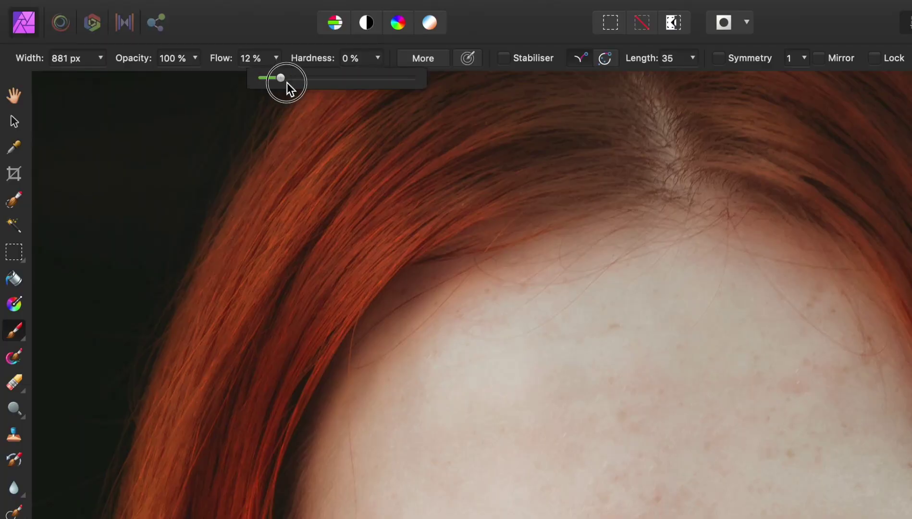
left_click_drag(279, 78, 307, 78)
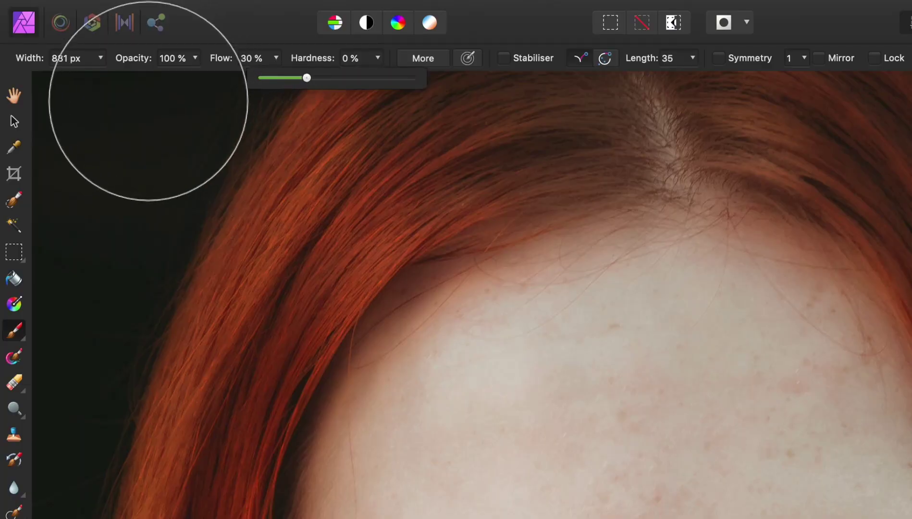
left_click(148, 100)
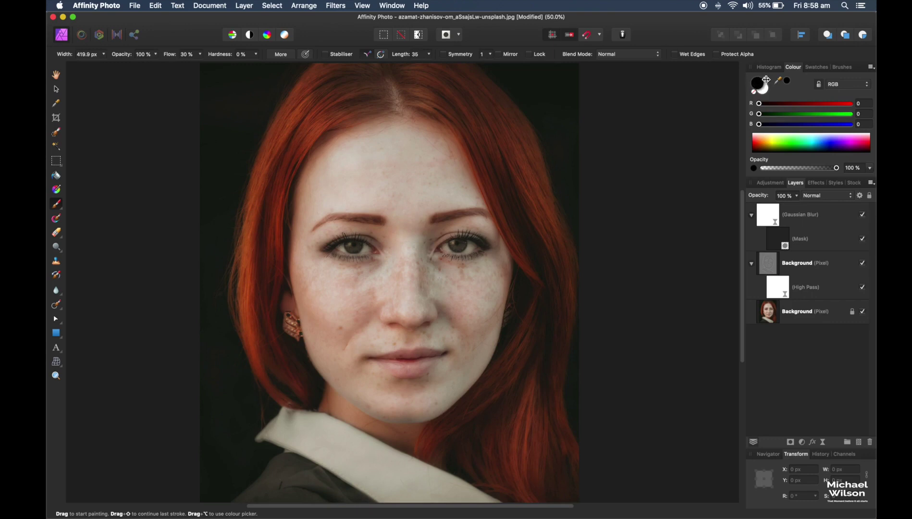
With white as the painting colour, zoom in and pan so the forehead fills the view.
left_click(768, 79)
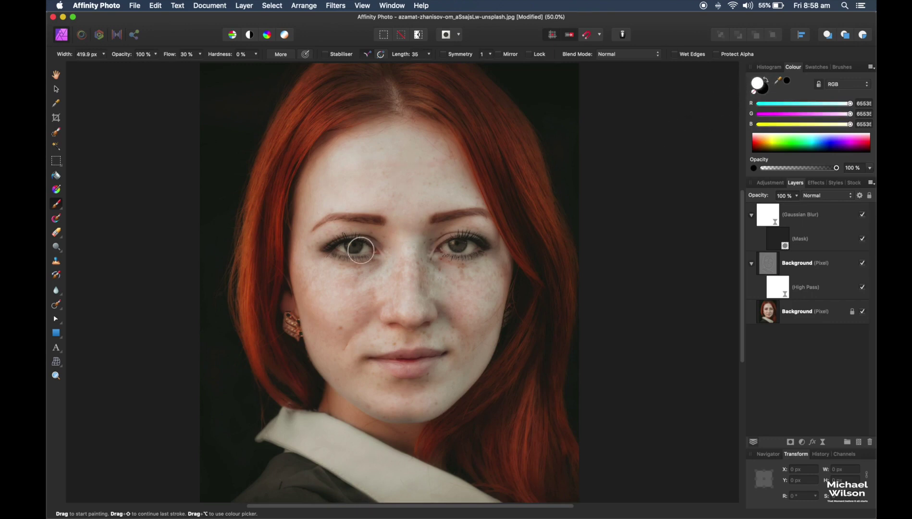
key("super+plus")
key("super+plus")
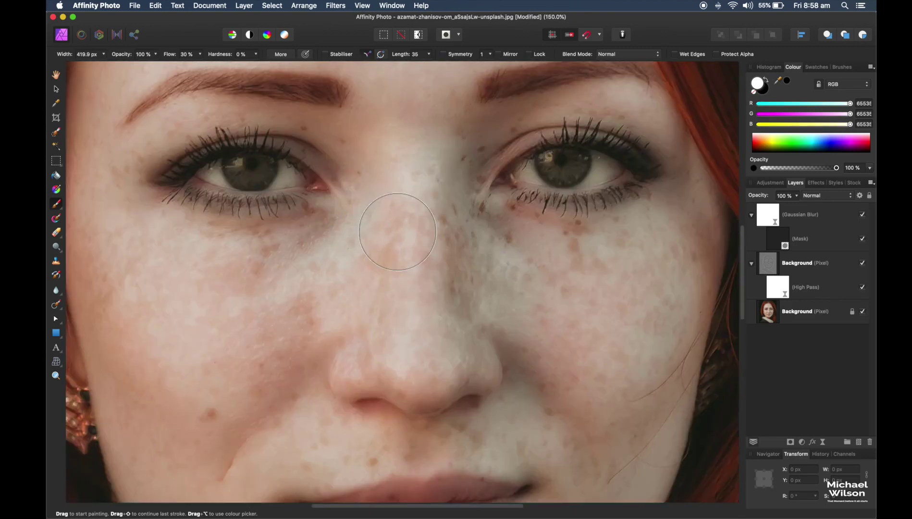
key("space")
left_click_drag(412, 114, 457, 446)
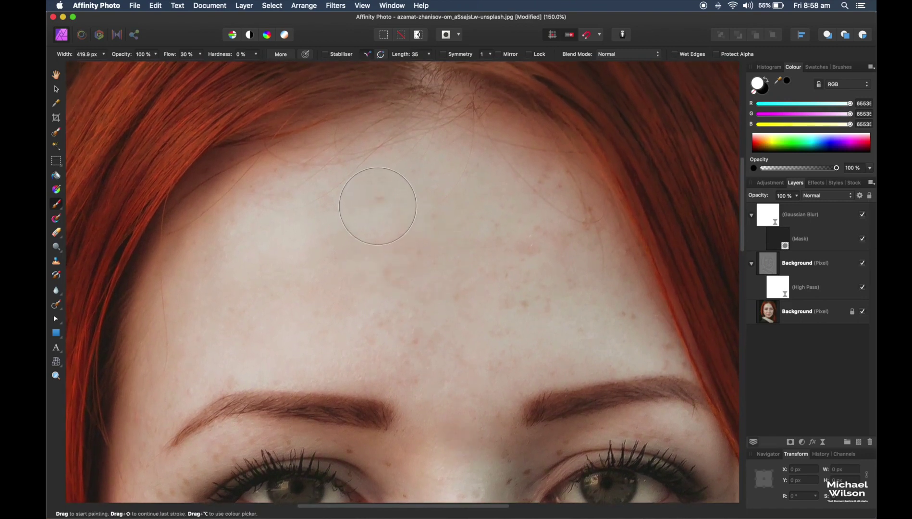
Paint white into the blur mask across the forehead and both cheeks to smooth the skin.
mouse_move(357, 209)
left_mouse_down()
mouse_move(381, 259)
mouse_move(391, 326)
left_mouse_up()
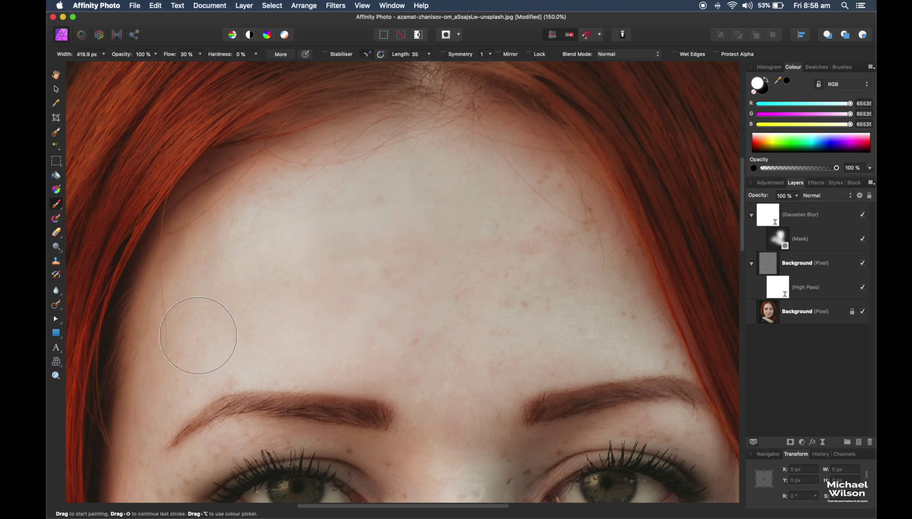
left_click_drag(399, 215, 584, 335)
left_click_drag(463, 342, 442, 398)
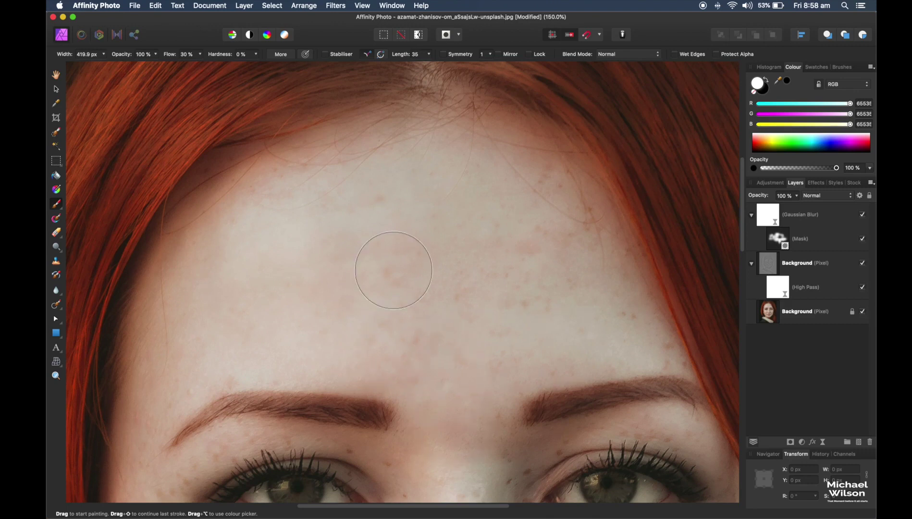
scroll(394, 269, "down", 10)
scroll(428, 213, "down", 5)
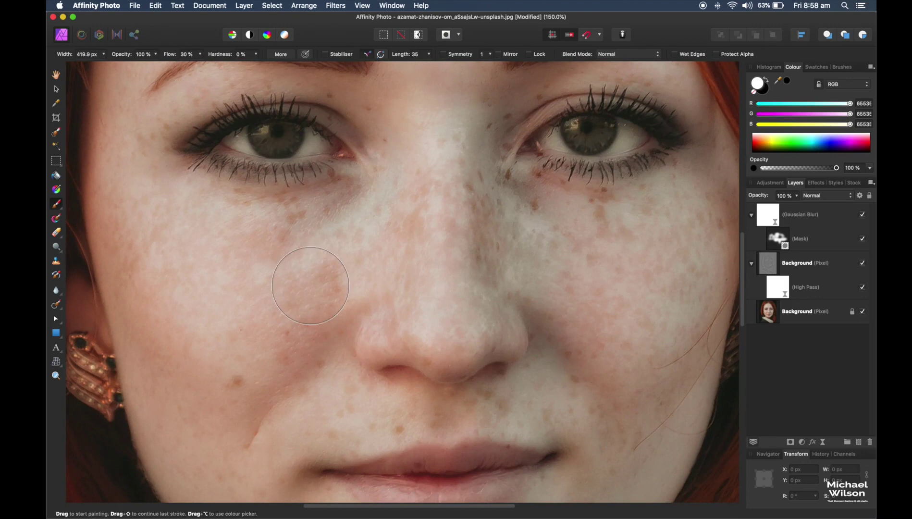
left_click_drag(321, 249, 327, 271)
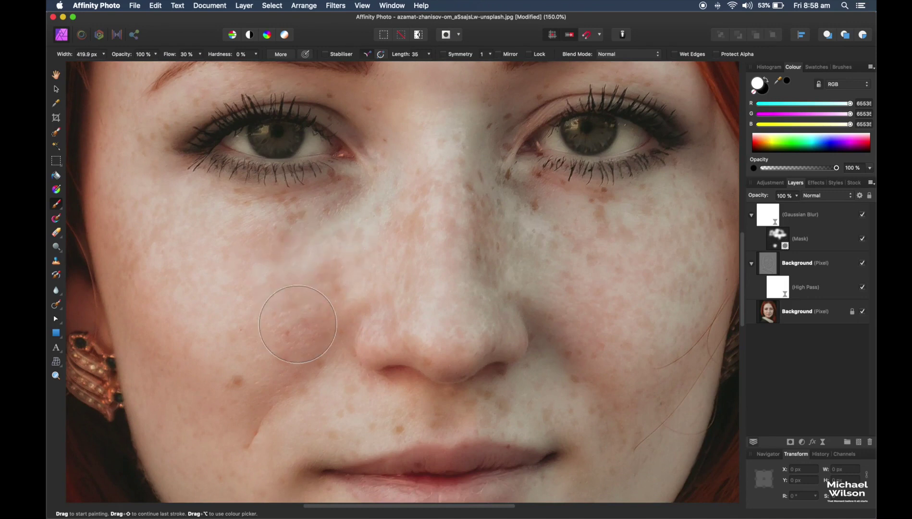
left_click_drag(167, 449, 221, 402)
left_click_drag(655, 242, 527, 243)
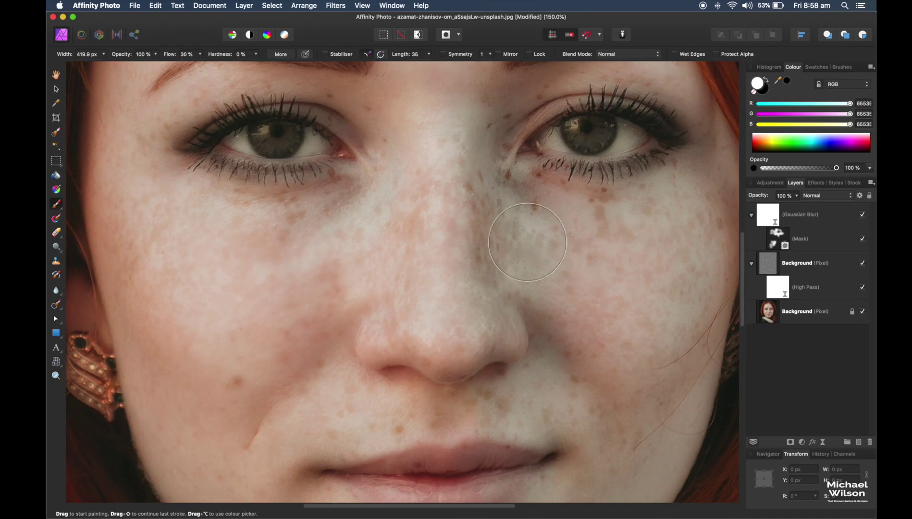
With a smaller brush, smooth around the lips and nose, then zoom out to view the whole portrait.
left_click_drag(606, 306, 556, 215)
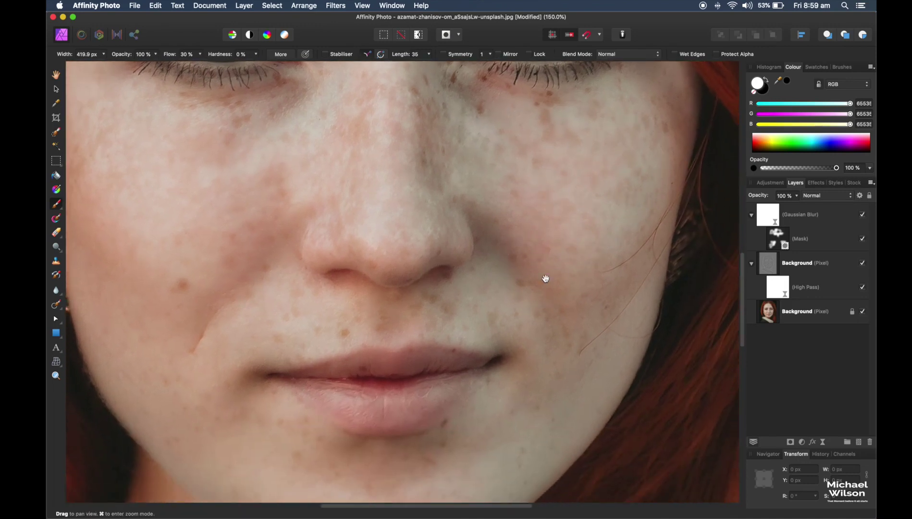
left_click_drag(536, 391, 536, 245)
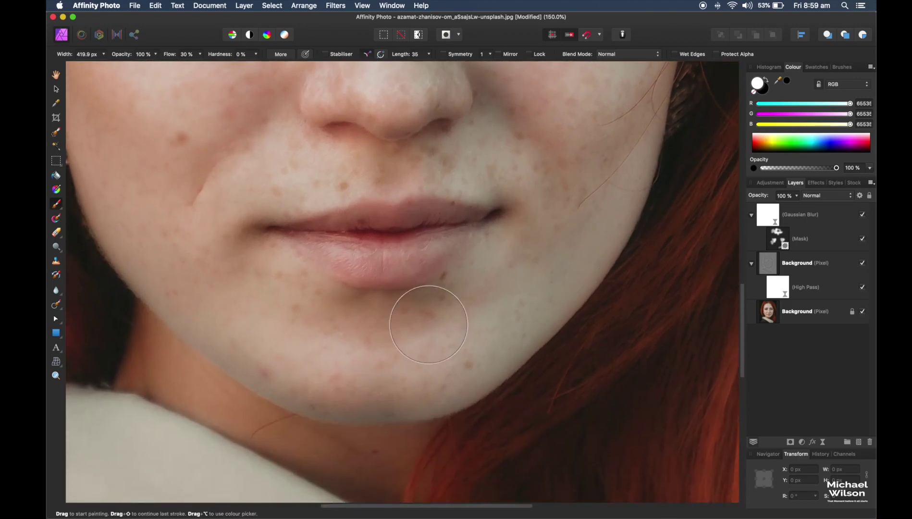
key("bracketleft")
key("bracketleft")
key("bracketleft")
key("bracketleft")
left_click_drag(253, 257, 333, 136)
mouse_move(334, 137)
left_mouse_down()
mouse_move(481, 98)
mouse_move(439, 154)
left_mouse_up()
scroll(399, 172, "up", 6)
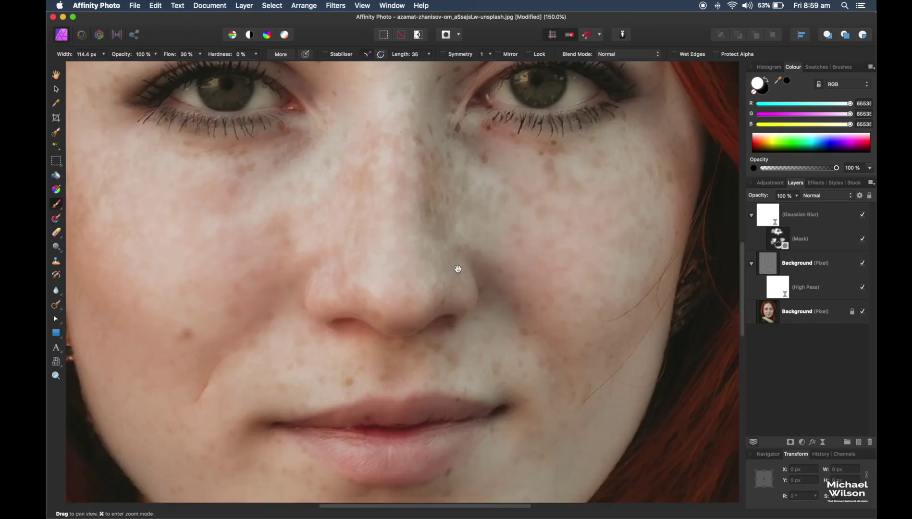
key("space")
left_click_drag(443, 254, 457, 292)
left_click_drag(488, 260, 488, 283)
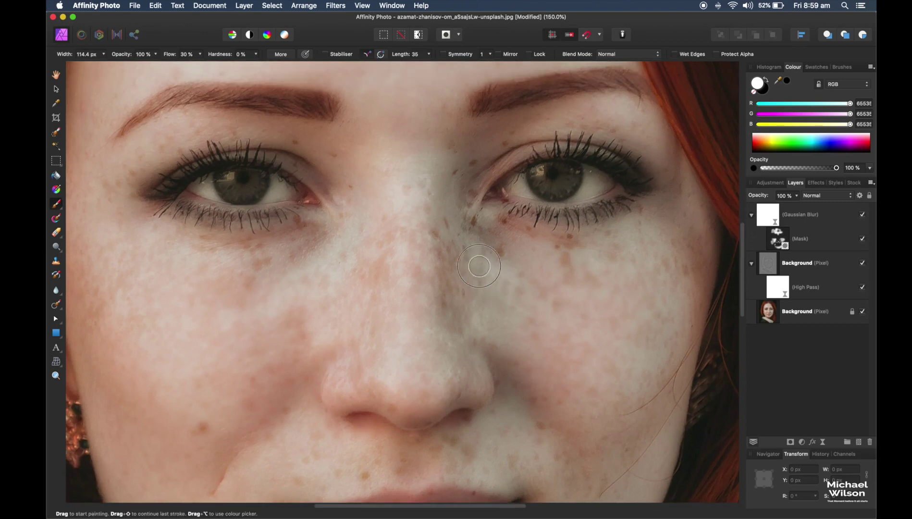
key("super+0")
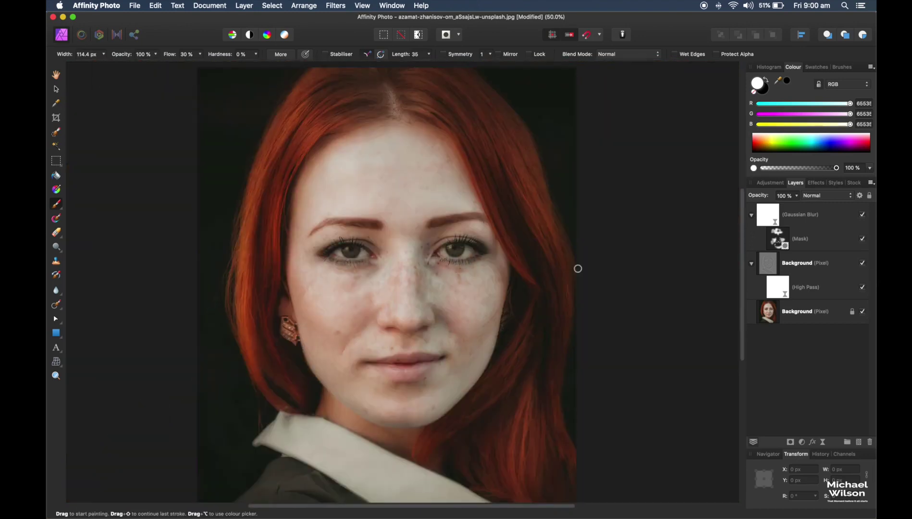
Hide and reshow the High Pass detail layer for a before/after check, then select it for editing.
left_click(863, 264)
left_click(863, 264)
left_click(826, 268)
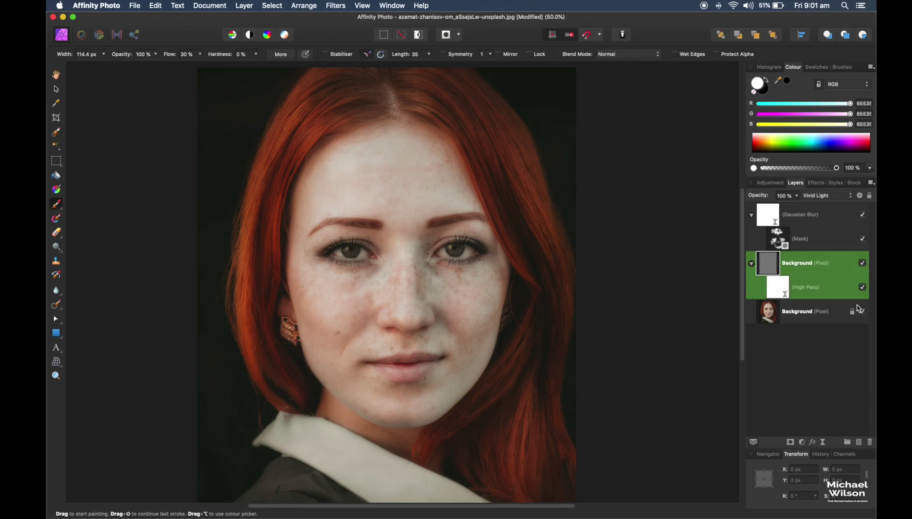
Make black the painting colour with flow lowered to 9%, and hide the detail layer to compare.
left_click(766, 79)
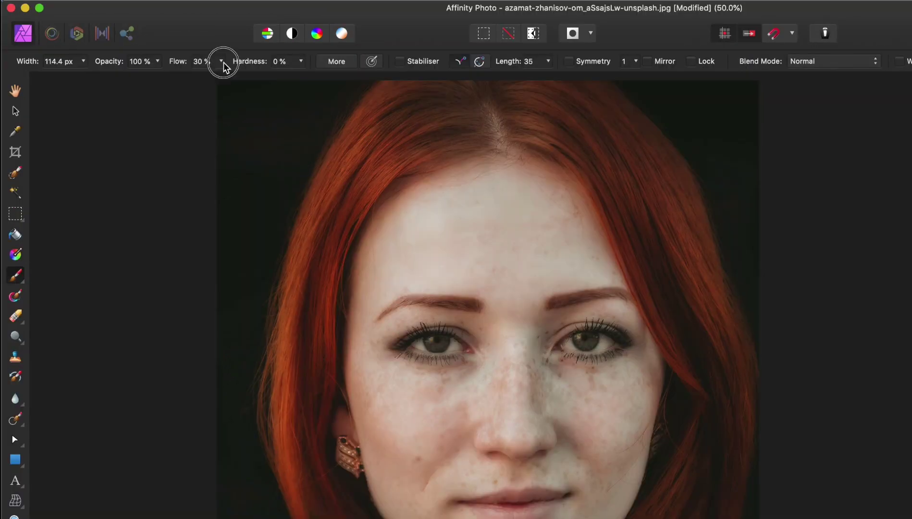
left_click(200, 54)
left_click_drag(222, 78, 196, 80)
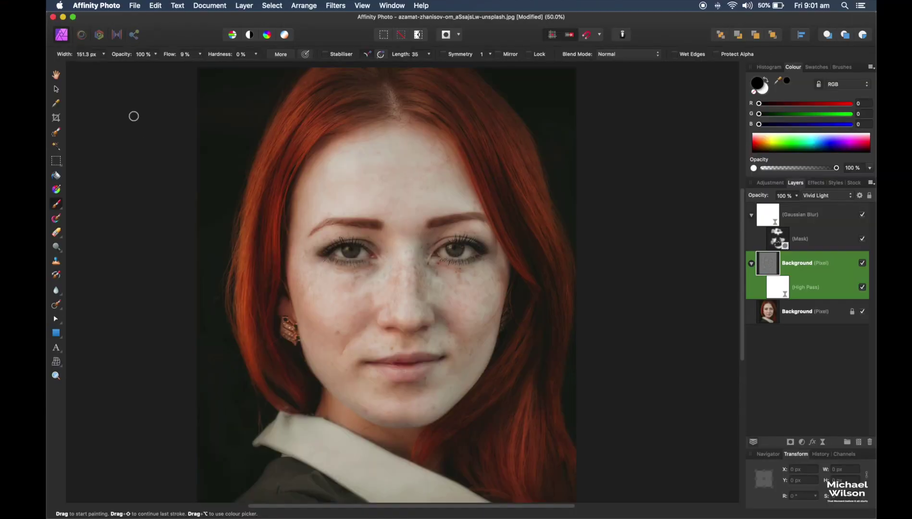
scroll(133, 117, "up", 3)
scroll(133, 115, "up", 8)
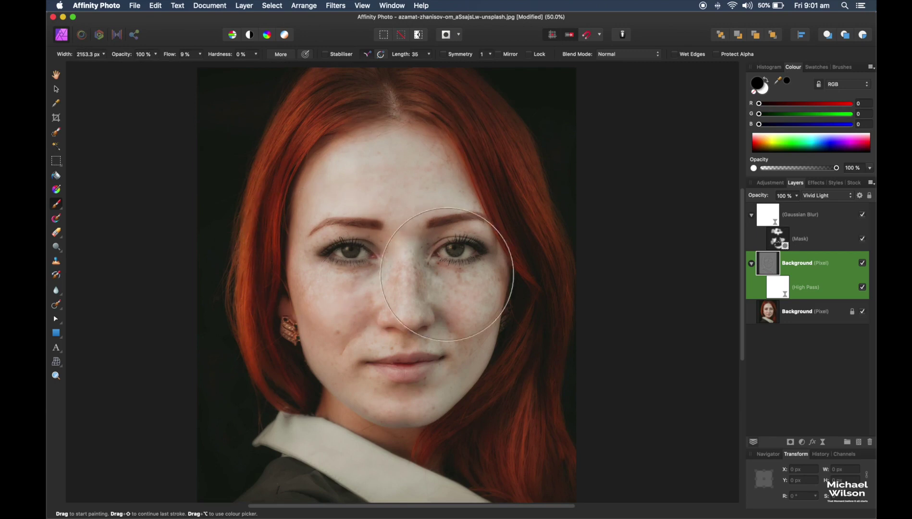
left_click(863, 263)
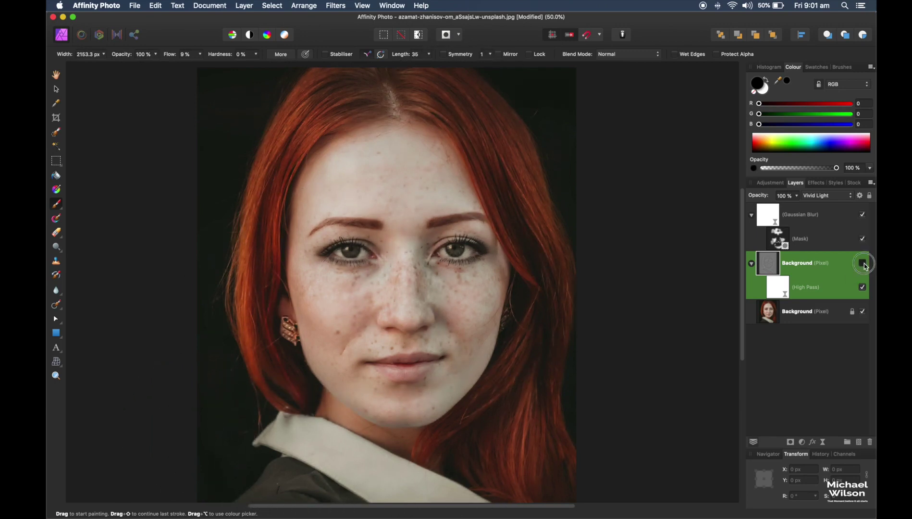
left_click(863, 263)
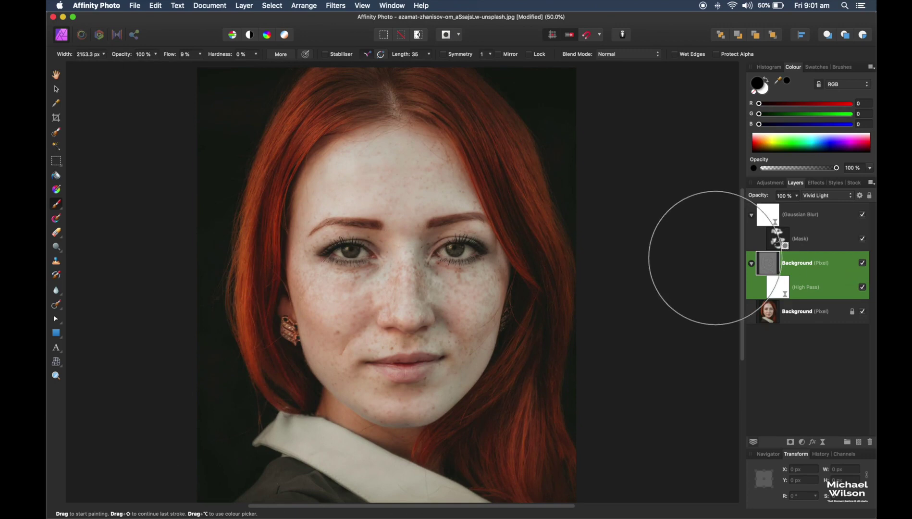